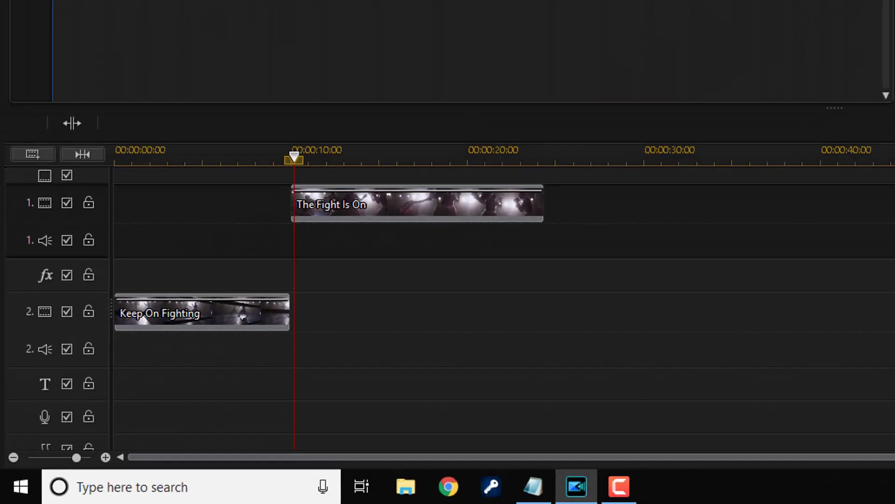
Step: Set Keep On Fighting's Video Speed multiplier to 0.40, stretching it to 25 seconds
click(212, 315)
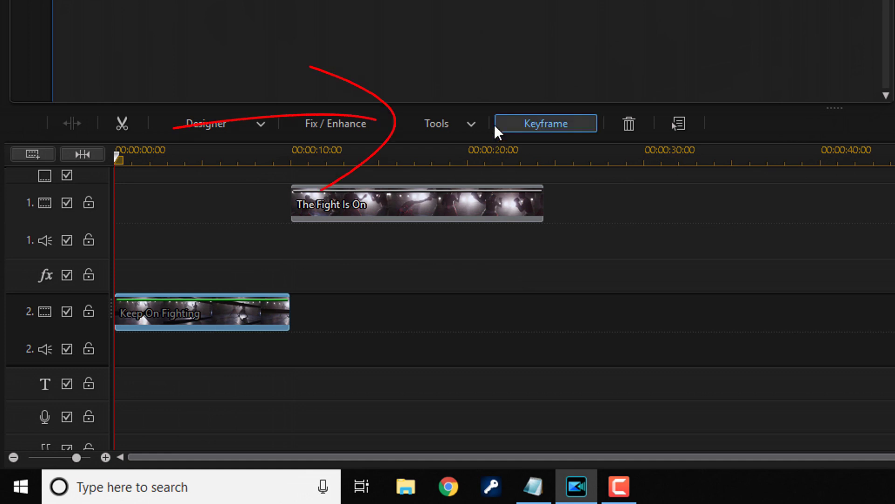
click(471, 123)
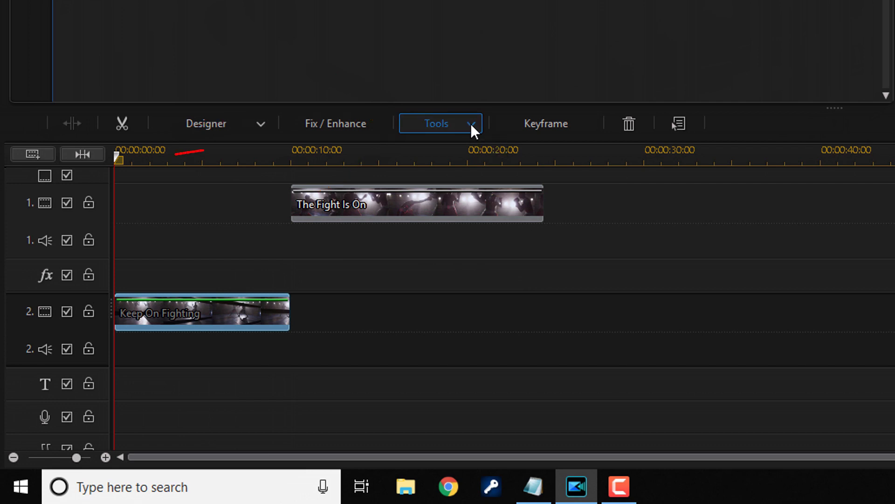
mouse_move(469, 146)
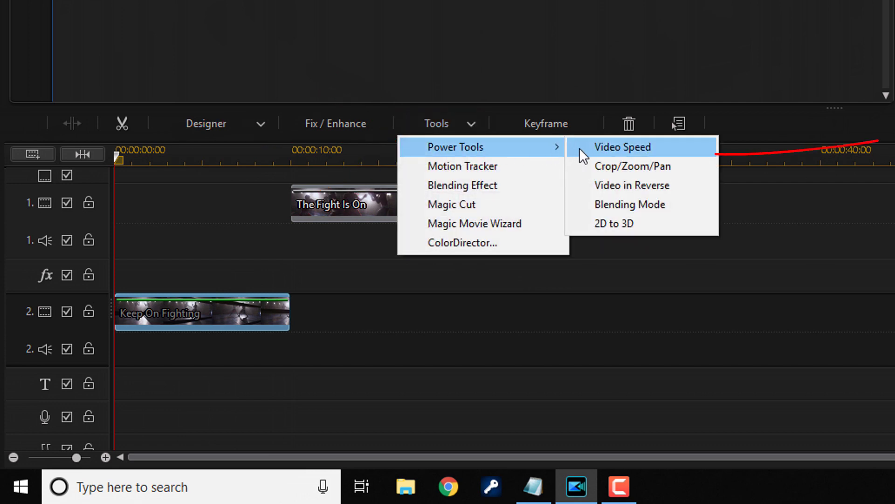
click(610, 147)
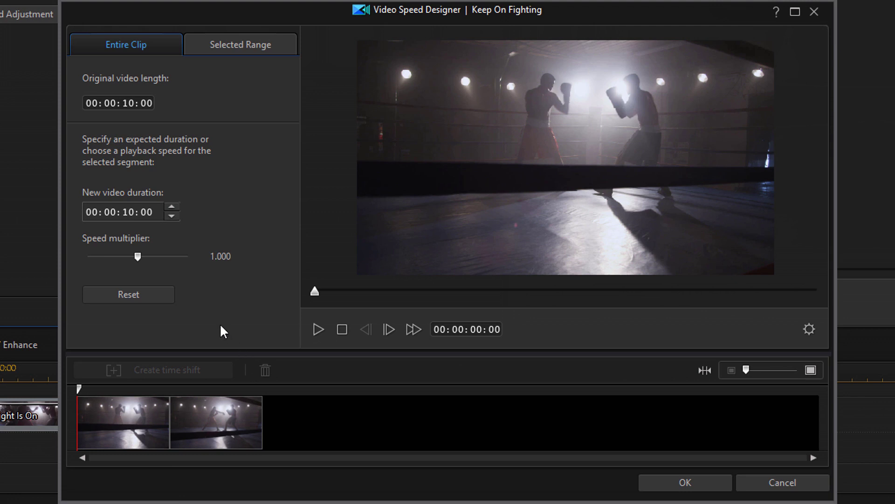
click(221, 256)
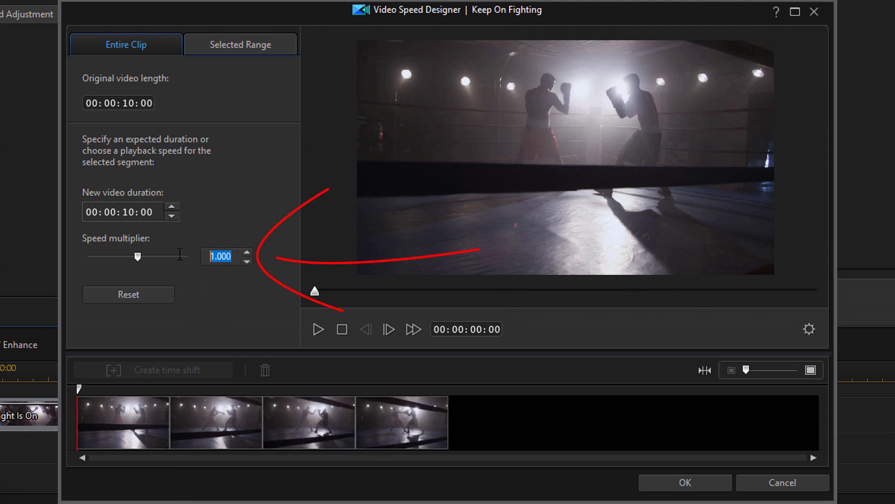
text(0.40)
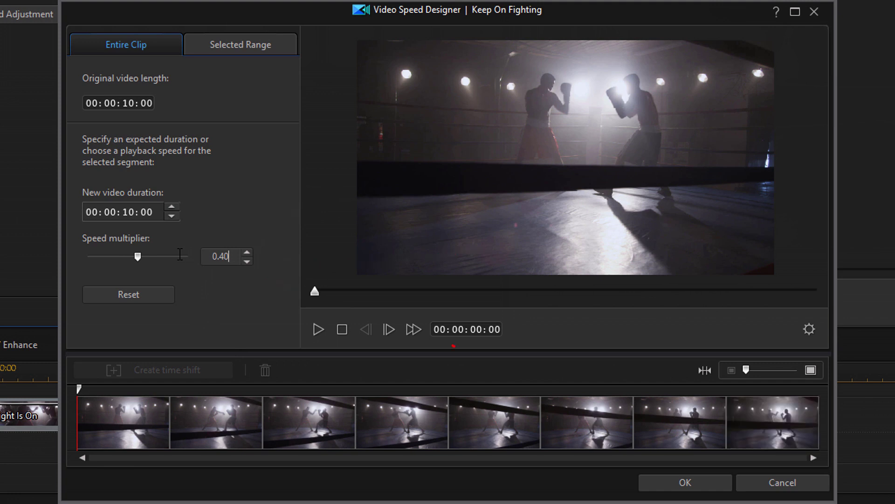
key(Return)
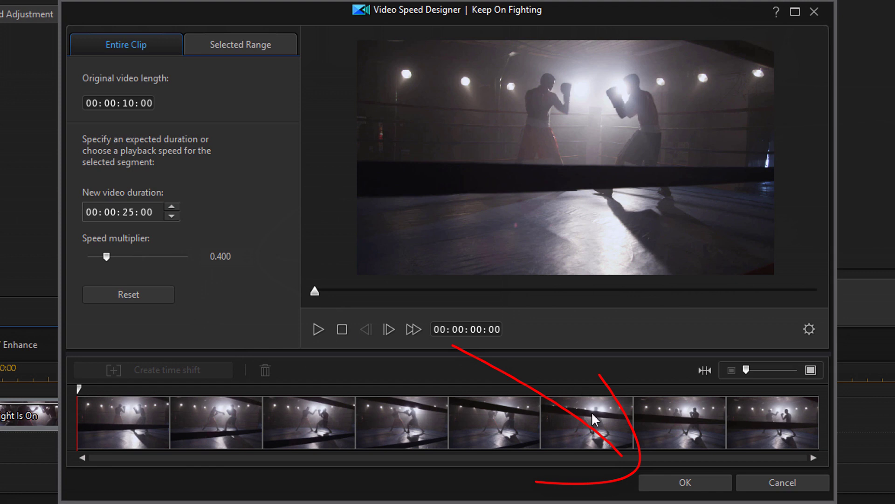
click(680, 485)
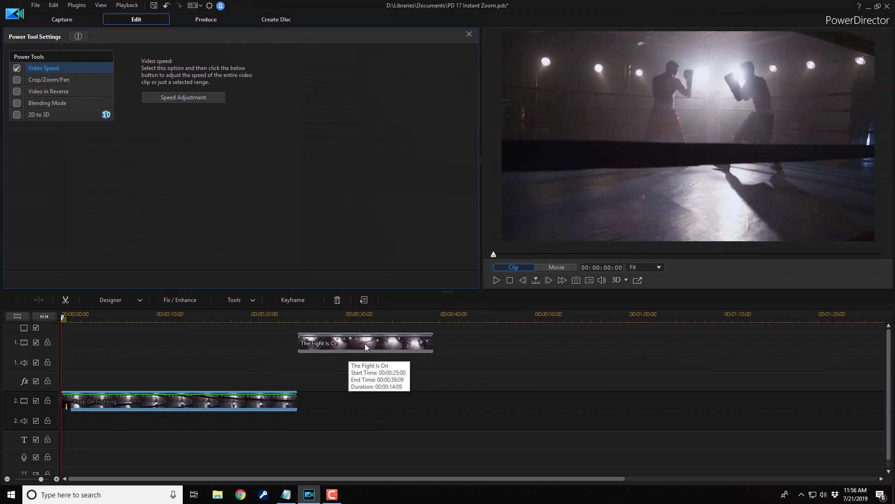
Step: Slow The Fight Is On to the same 0.4x speed multiplier
click(365, 344)
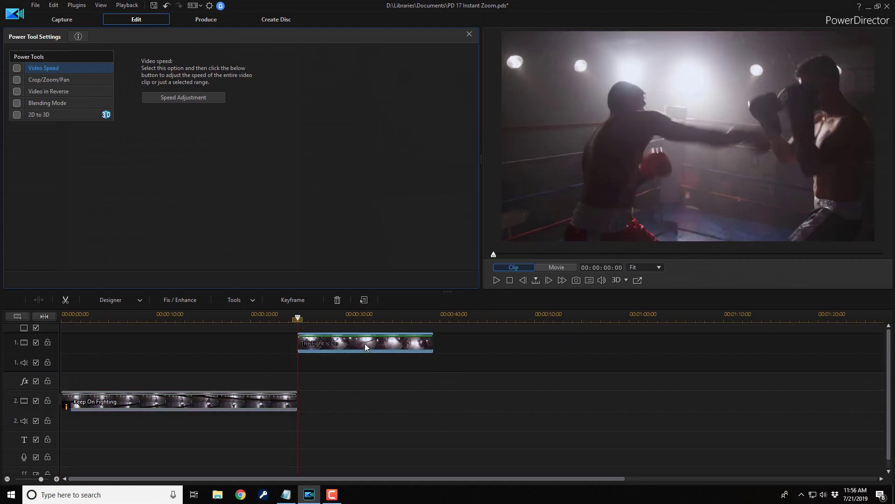
click(252, 301)
click(351, 317)
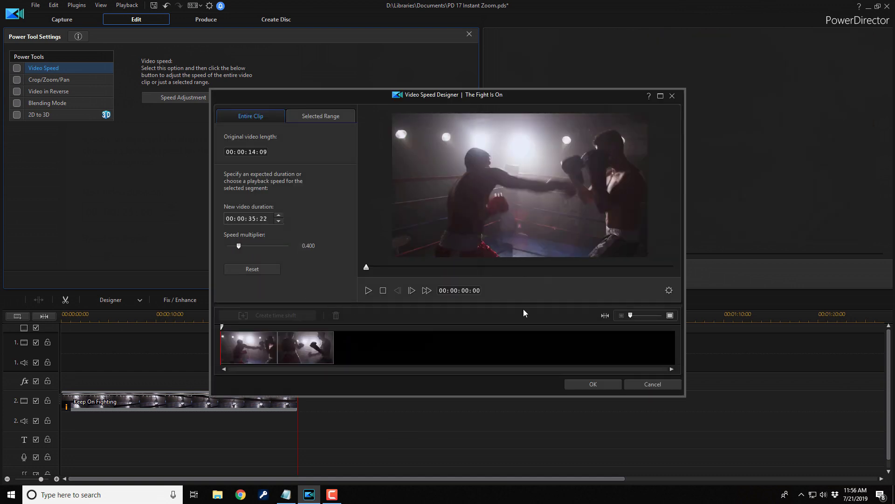
click(594, 384)
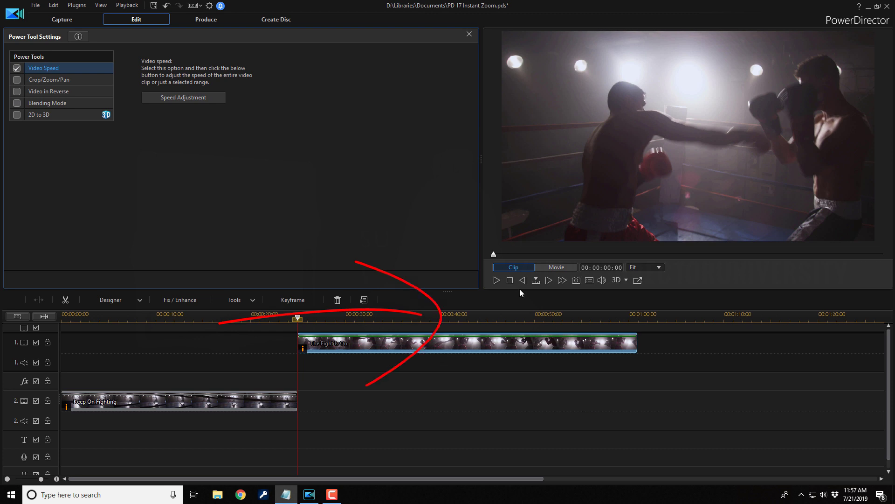
Step: Zoom into the timeline and extend Keep On Fighting to end at 00:00:25:03
scroll(483, 322, up, 3)
scroll(455, 320, up, 5)
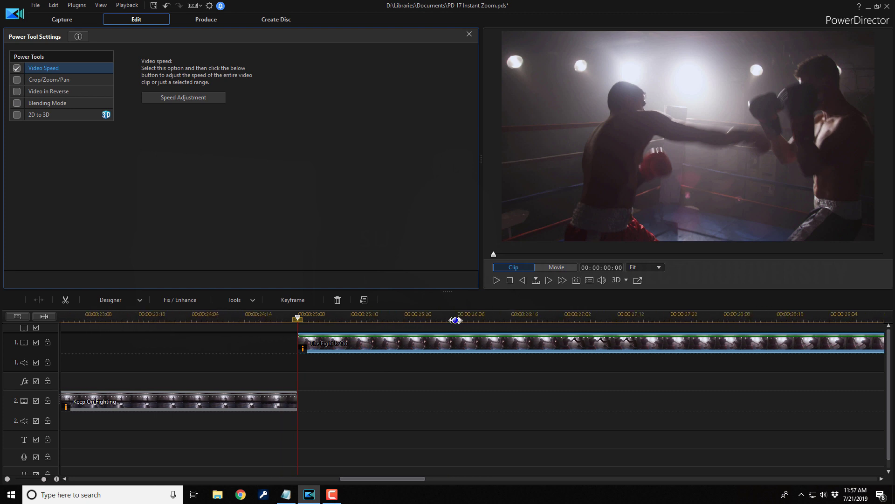
scroll(514, 430, up, 3)
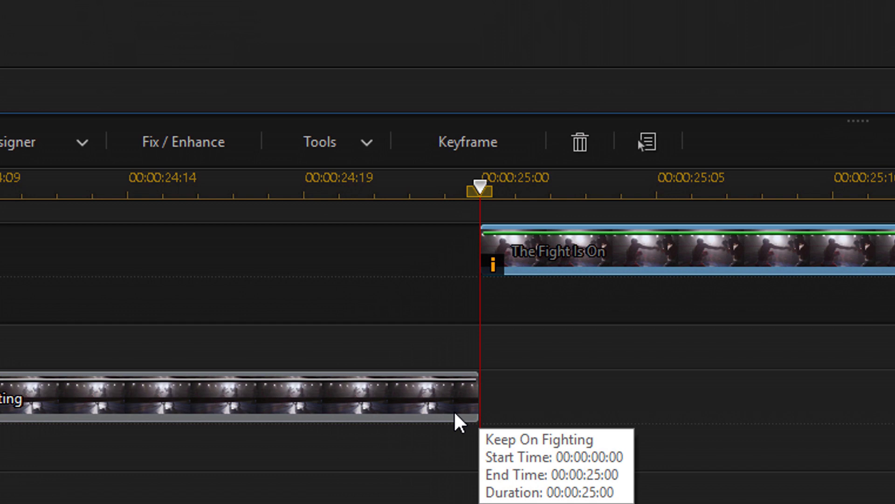
click(456, 414)
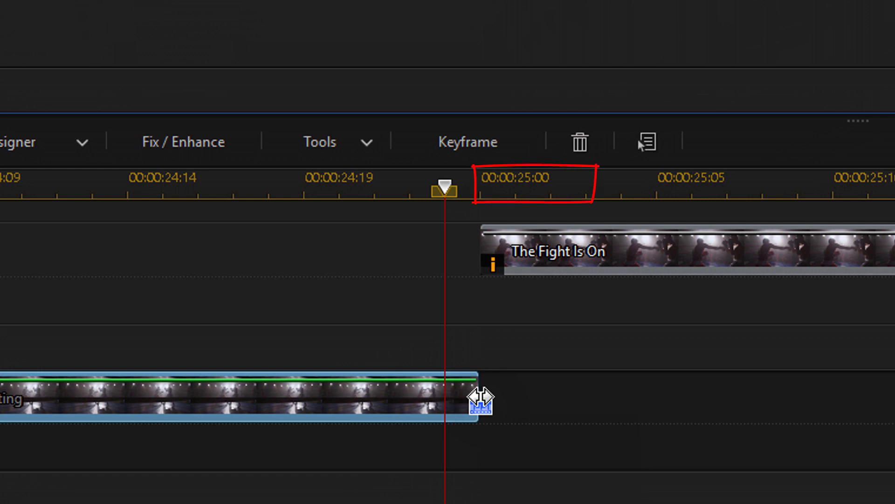
drag(481, 399, 583, 398)
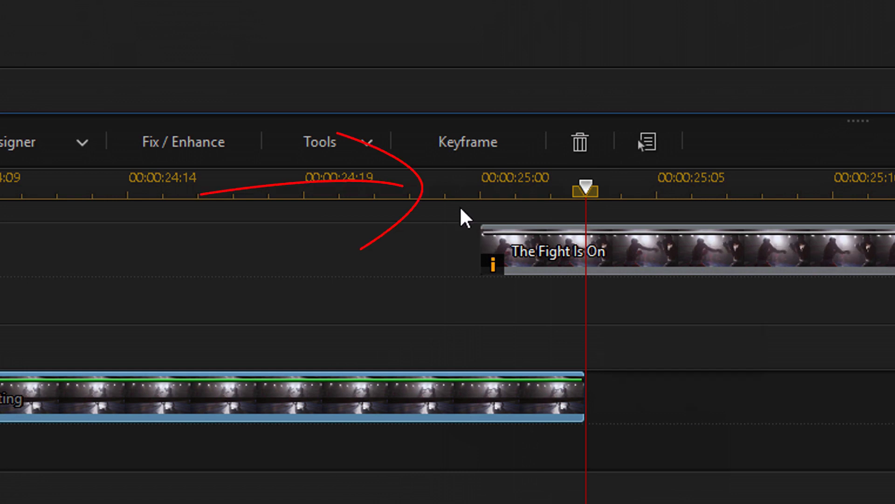
Step: Place the playhead at 00:00:24:23 and open Keep On Fighting in PiP Designer
click(443, 189)
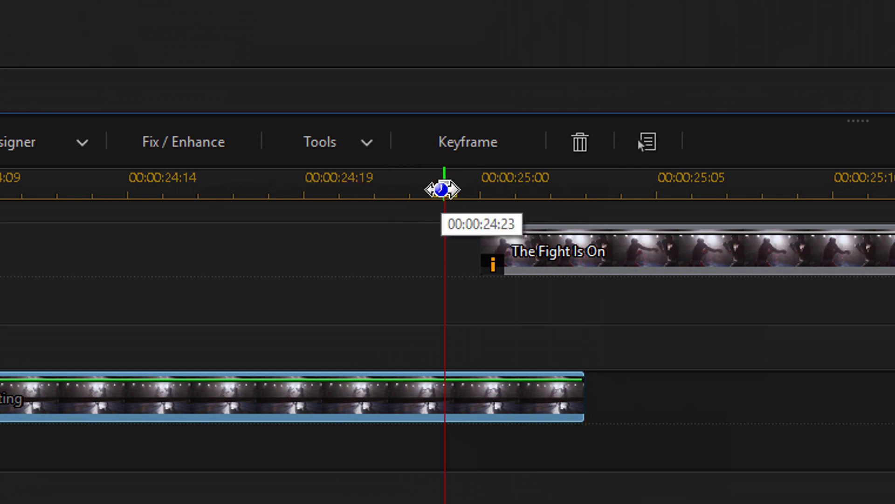
click(677, 255)
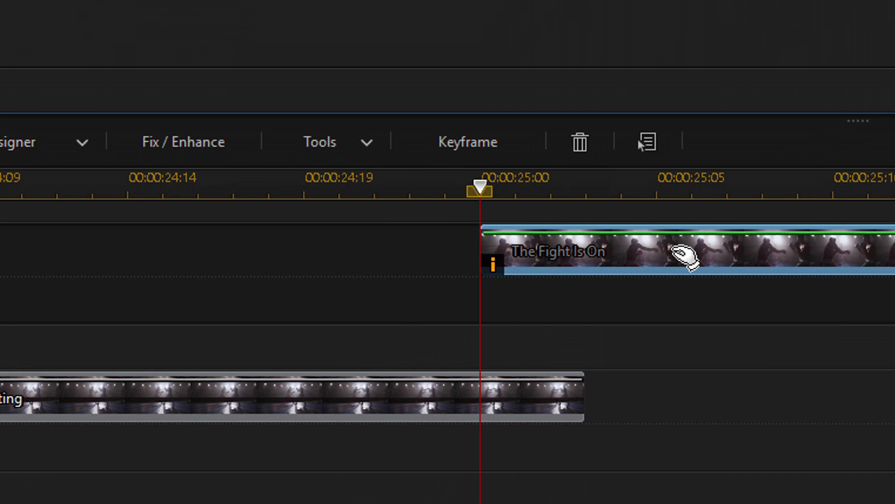
mouse_move(412, 405)
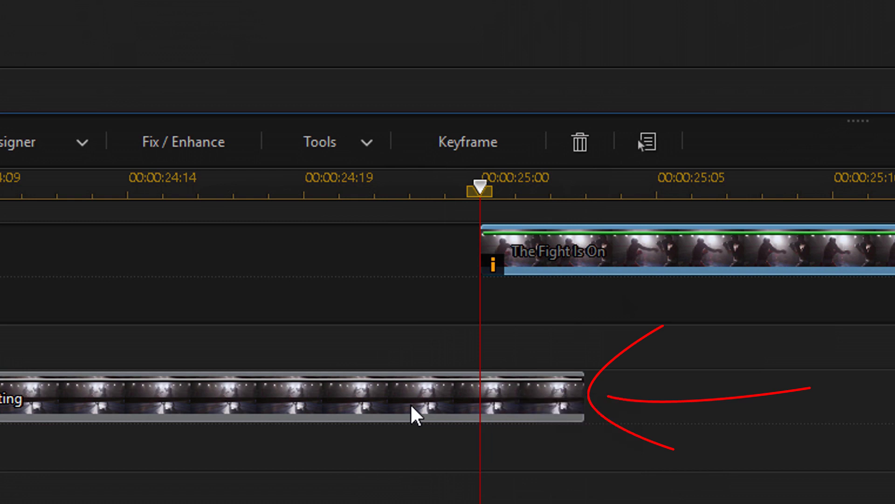
click(411, 405)
double_click(411, 403)
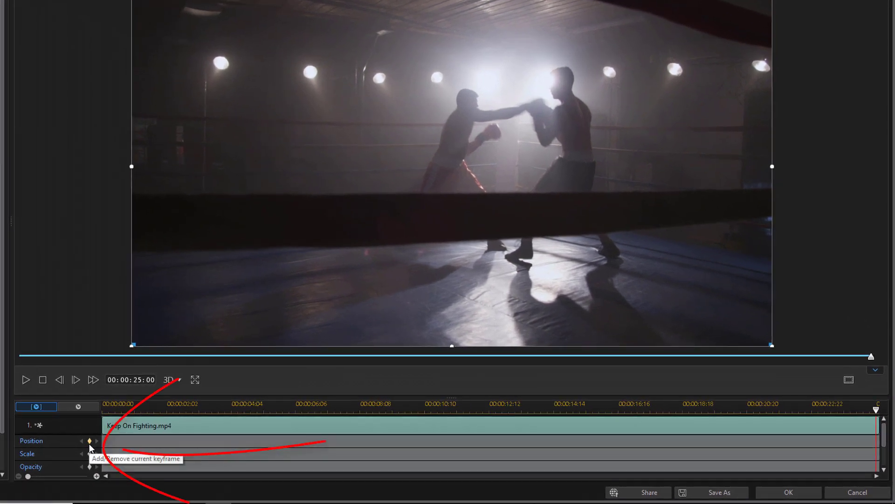
Step: Add position and scale keyframes at the clip's end and set opacity to 50%
click(90, 443)
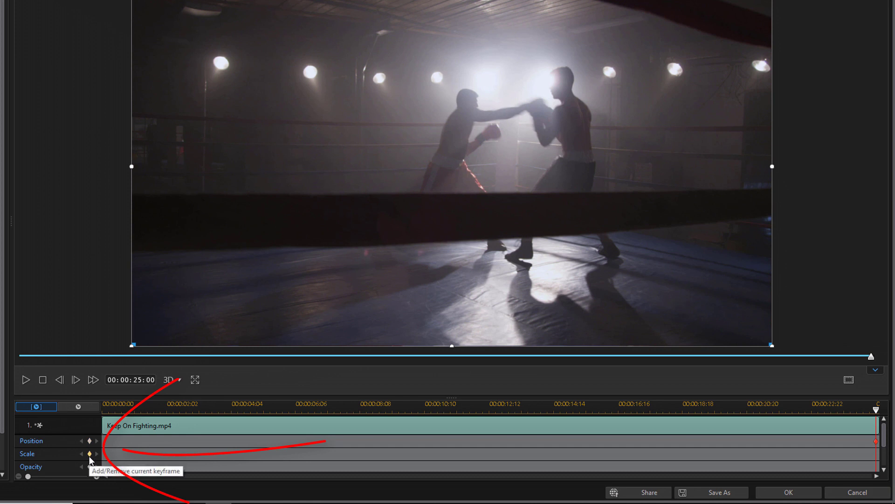
click(90, 456)
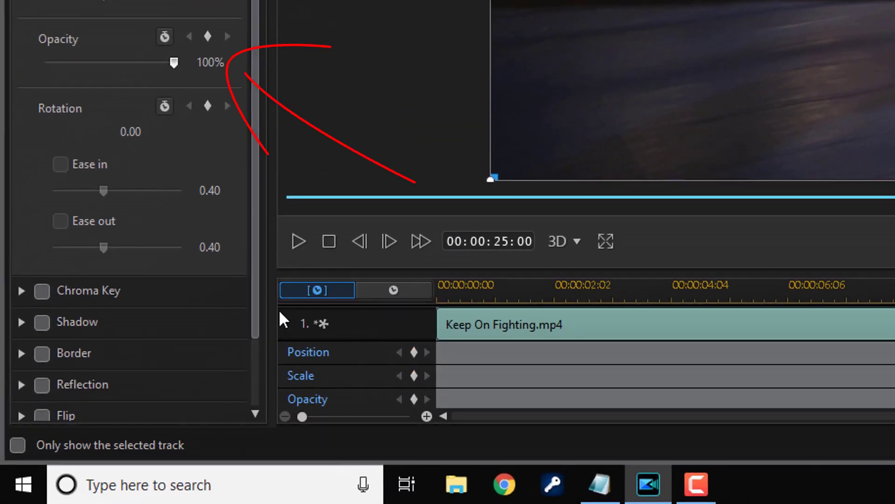
click(197, 68)
text(50)
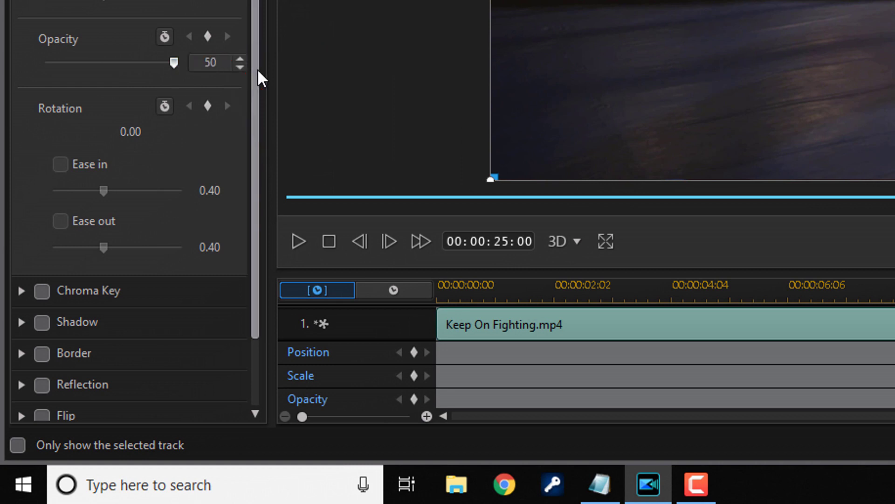
key(Return)
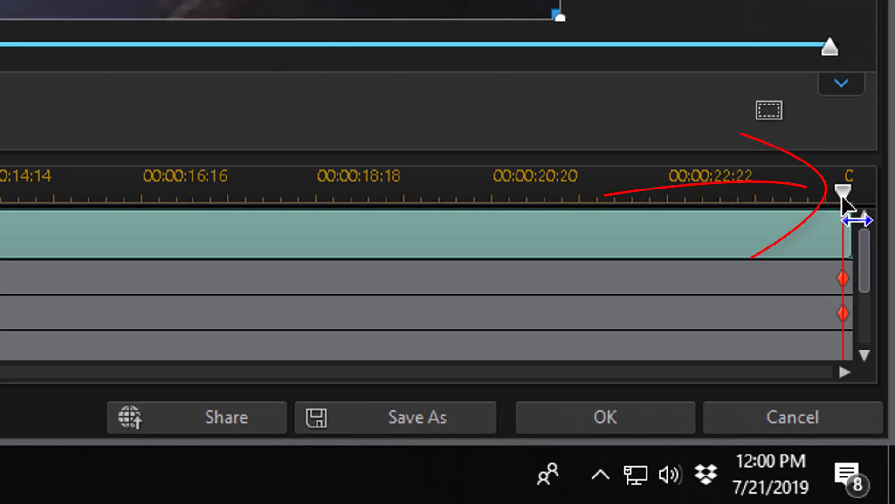
Step: At the clip's final frame, 00:00:25:03, scale it to 2.773 with aspect ratio kept
mouse_move(842, 197)
mouse_down()
mouse_move(862, 216)
mouse_move(881, 208)
mouse_up()
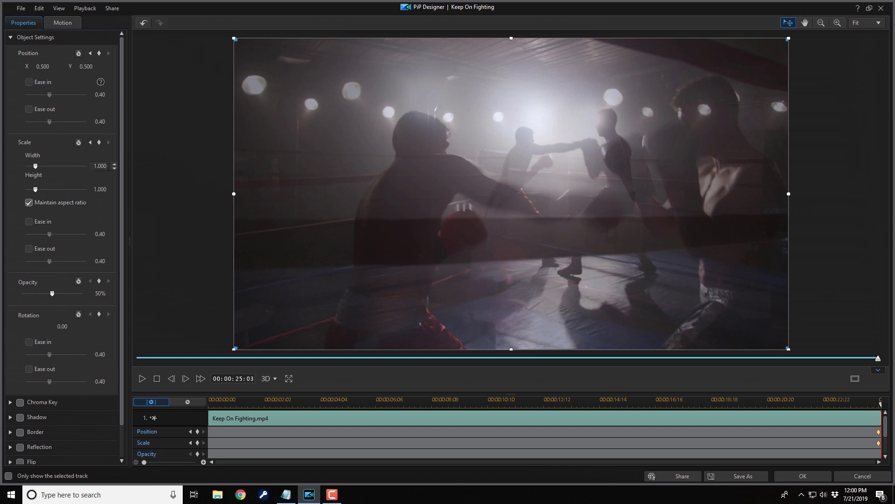
click(100, 166)
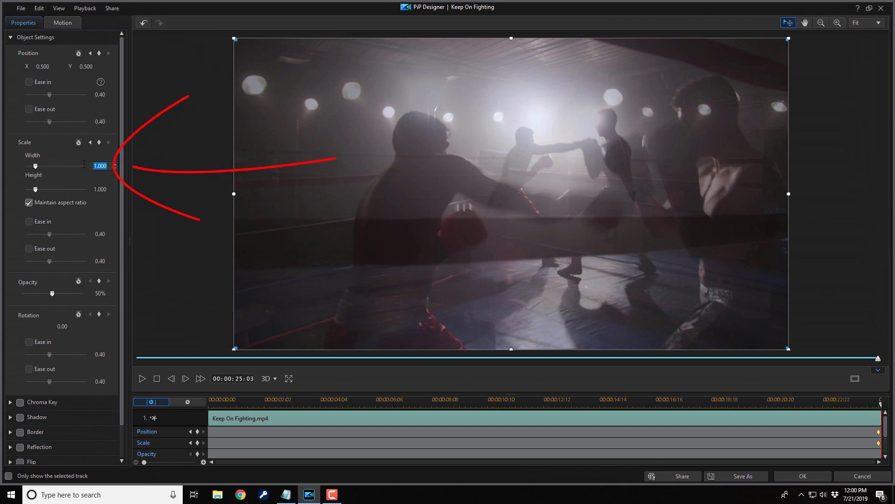
text(2.773)
key(Return)
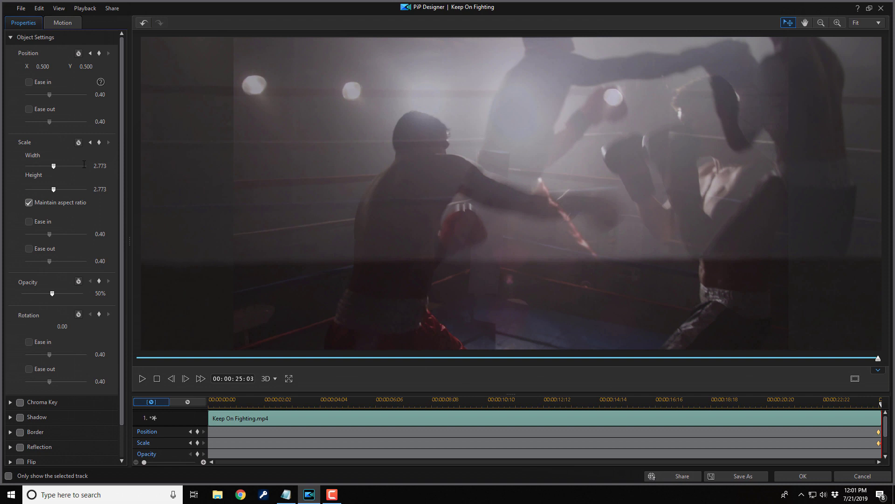
Step: Move the zoomed clip to position X 0.250, Y 0.850
click(45, 66)
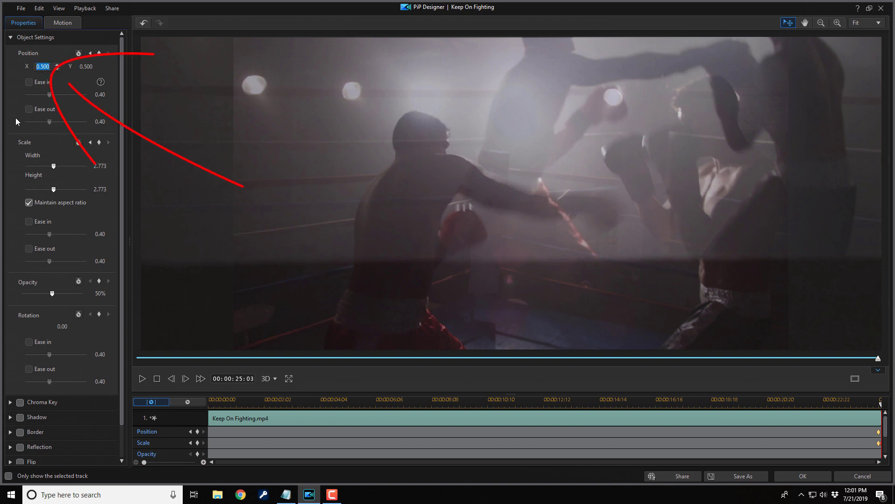
text(0.250)
key(Return)
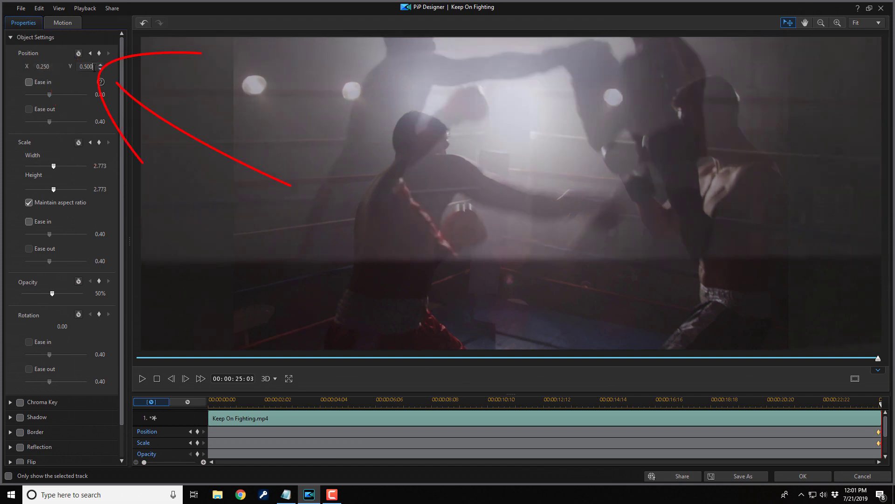
click(84, 66)
text(0.850)
key(Return)
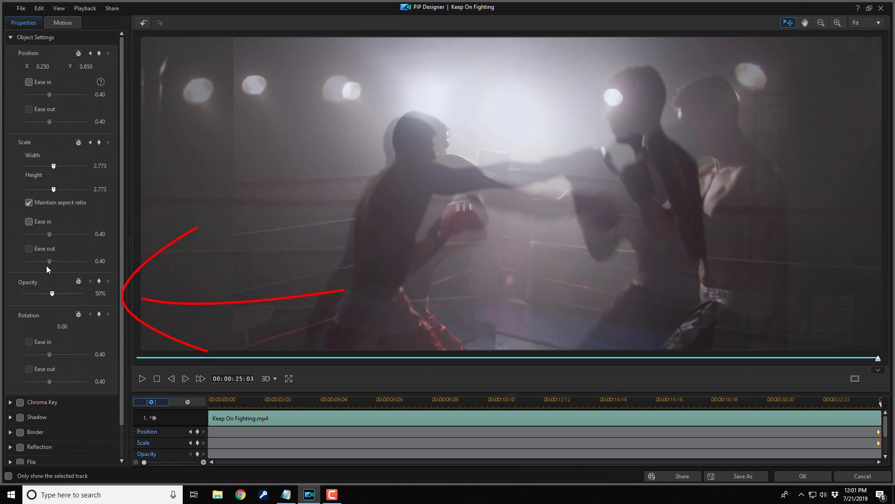
Step: Restore the clip's opacity to 100%
click(109, 293)
text(100)
key(Return)
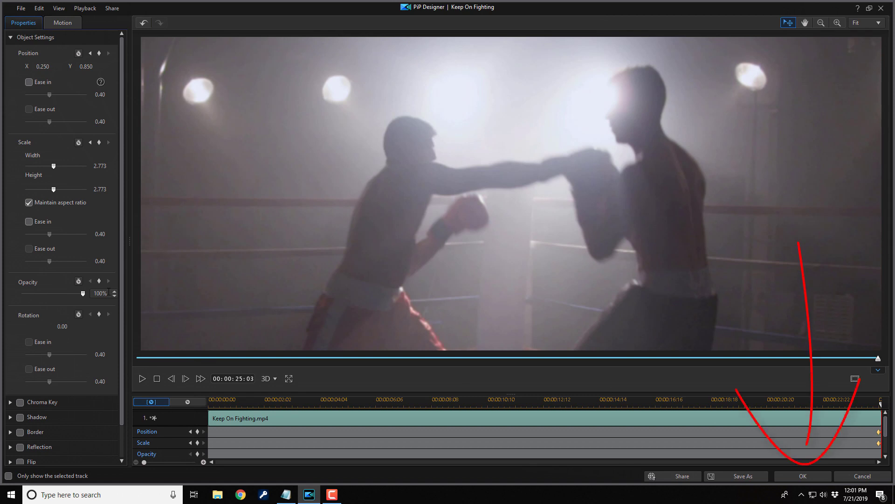
Step: Close PiP Designer with the zoom applied, with the playhead parked just before the cut
click(798, 478)
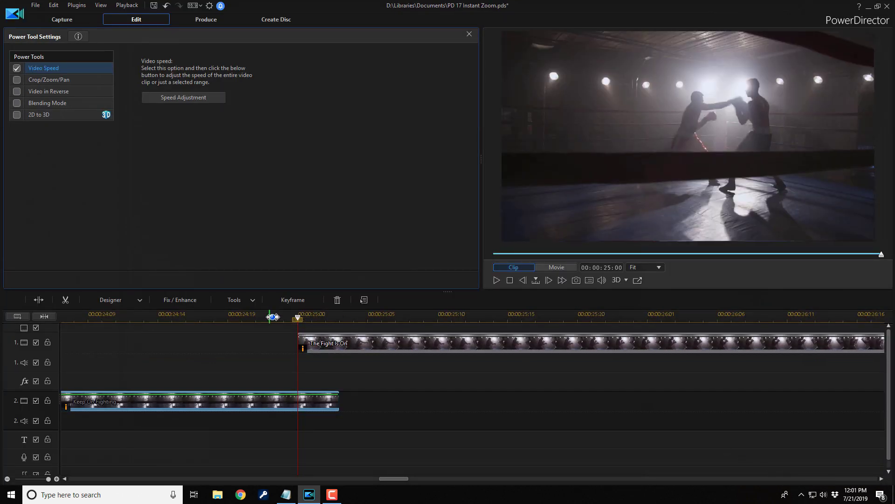
click(256, 315)
click(509, 396)
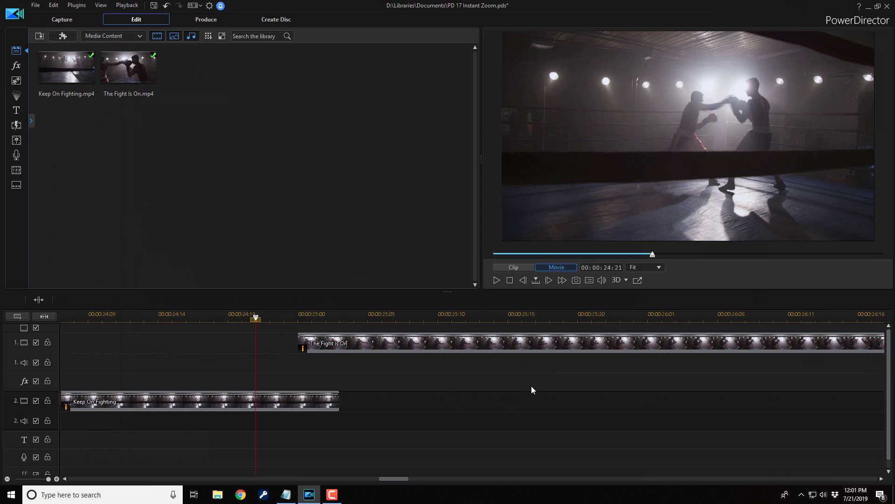
Step: Play the cut back repeatedly to review the instant zoom into The Fight Is On
click(496, 280)
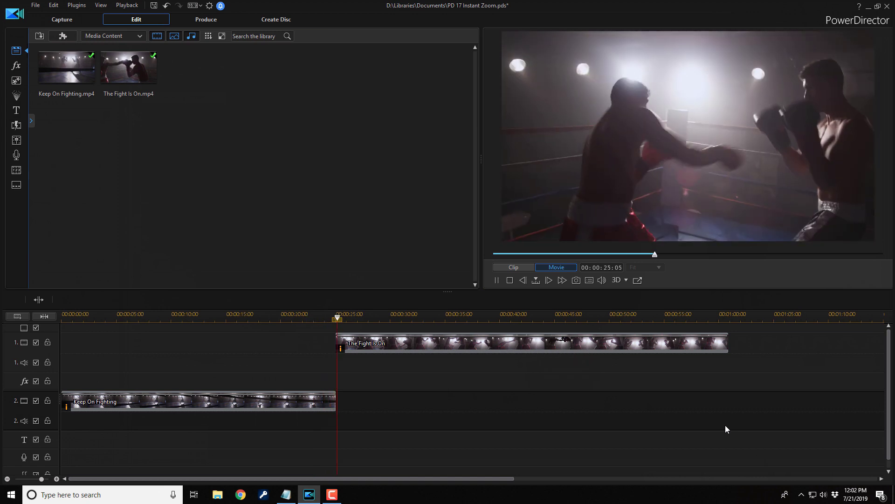
click(318, 317)
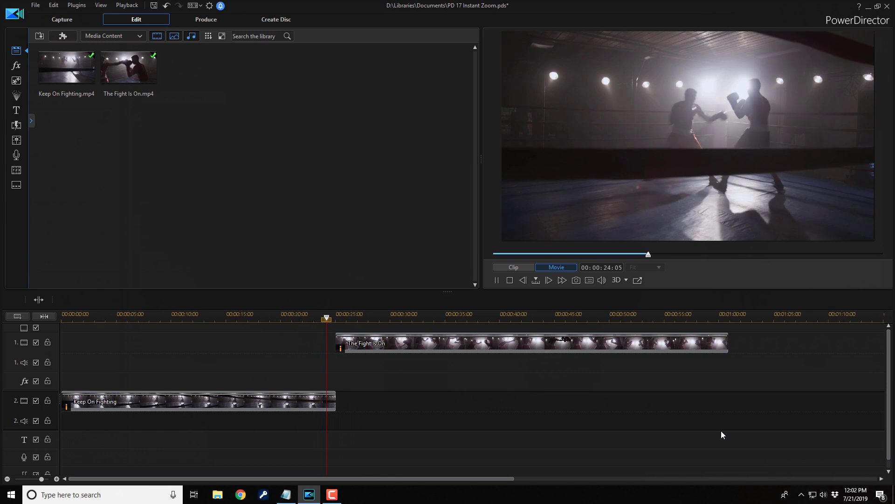
click(314, 317)
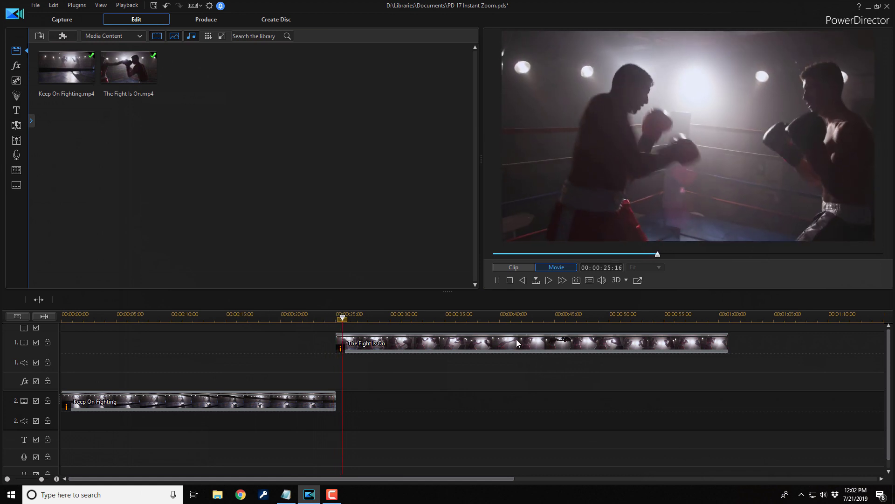
click(497, 279)
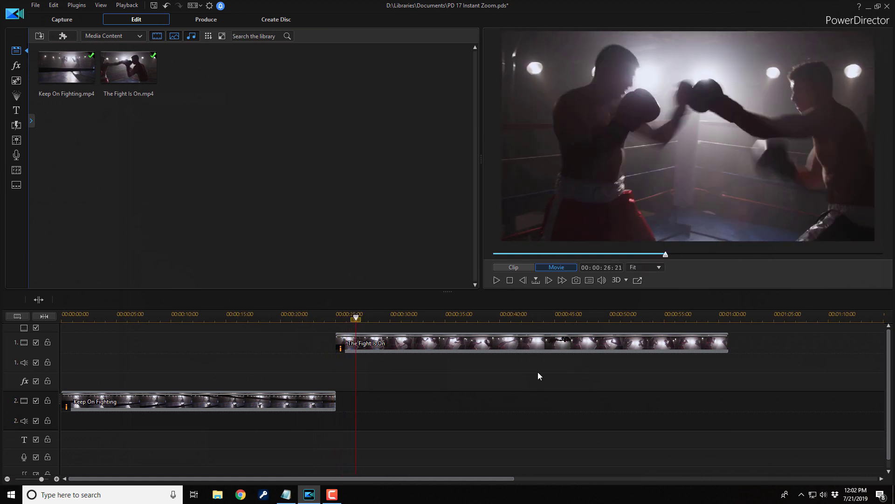